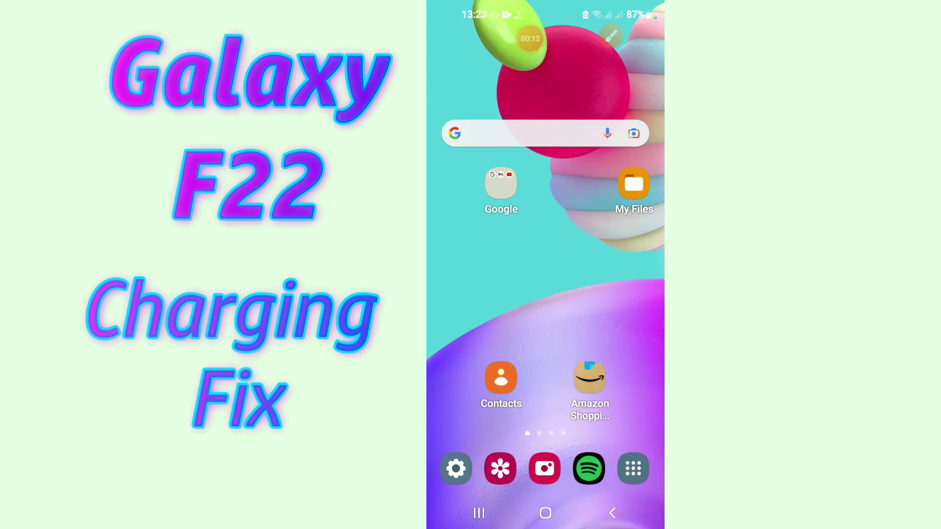
Step: Swipe past the Galaxy Store and Messages pages to the fourth page with Play Store and OneDrive
{"action": "left_click_drag", "start_coordinate": [618, 427], "coordinate": [550, 427]}
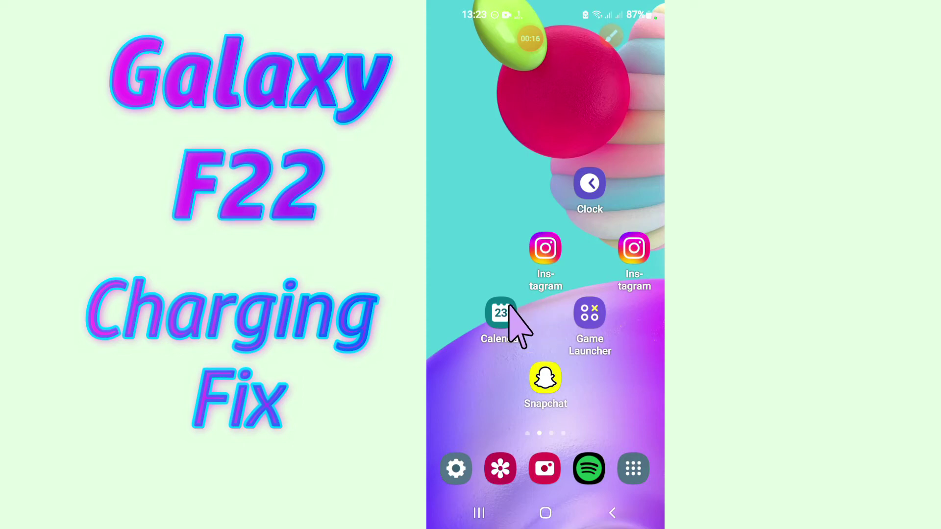
{"action": "left_click_drag", "start_coordinate": [618, 272], "coordinate": [544, 272]}
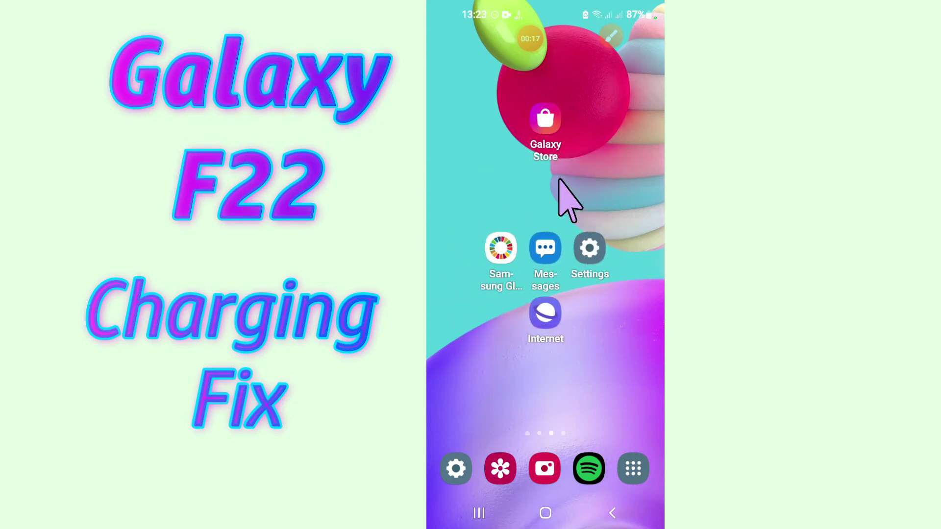
{"action": "left_click_drag", "start_coordinate": [574, 243], "coordinate": [478, 243]}
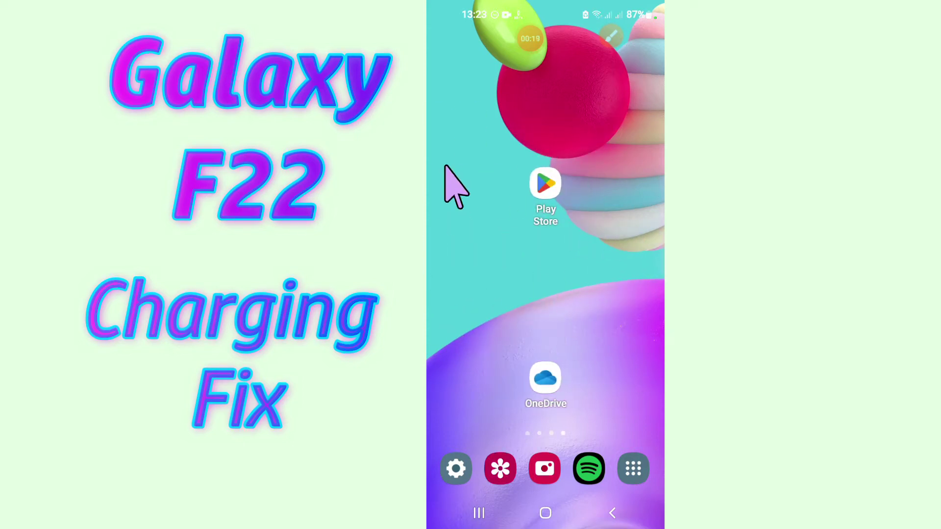
{"action": "left_click", "coordinate": [544, 188]}
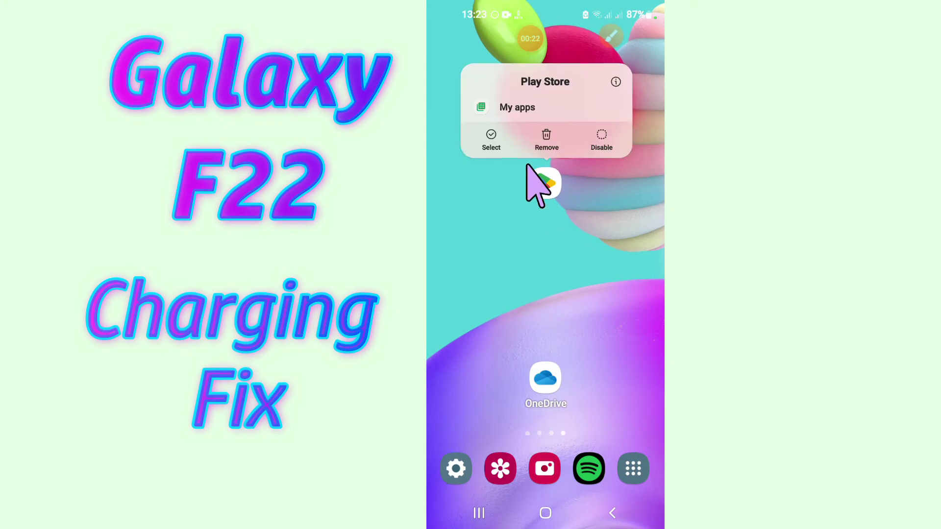
{"action": "left_click", "coordinate": [545, 188]}
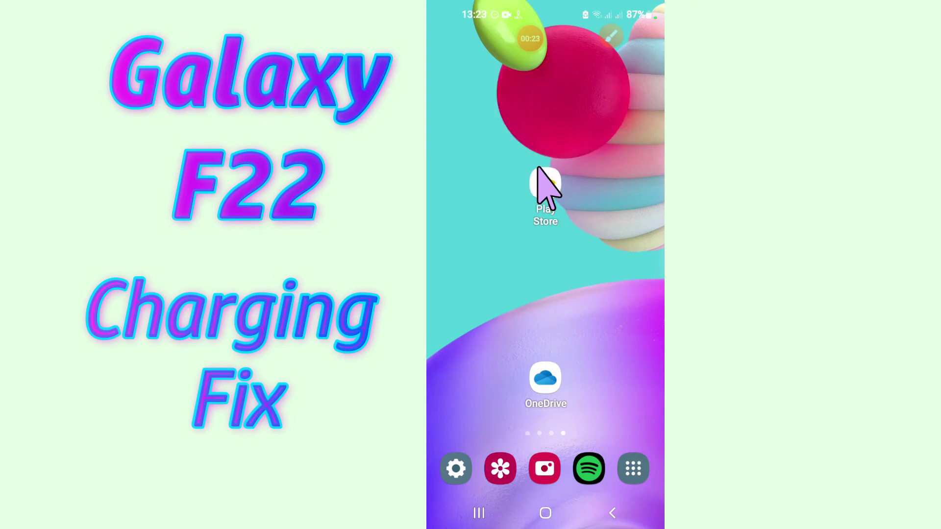